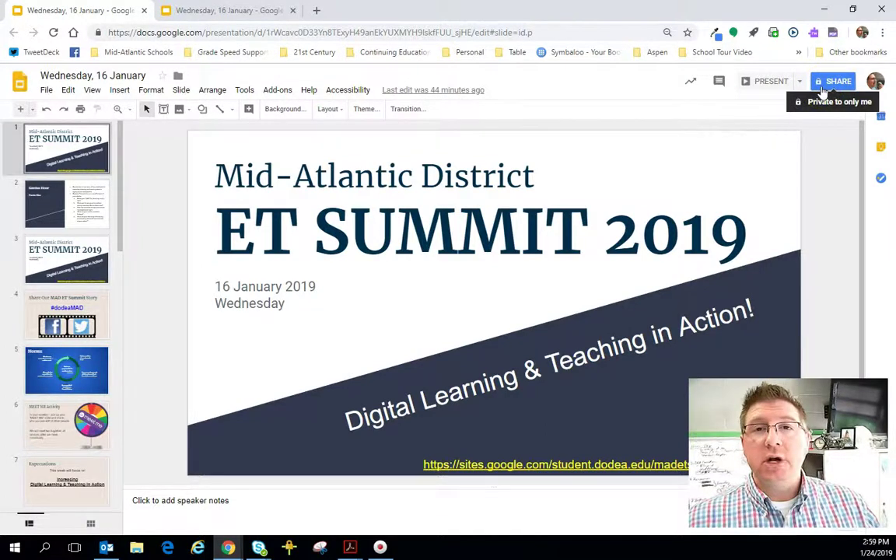
Step: Check the deck's sharing, review slides 2 and 3 and the sites.google.com link, then view the published tab
{"action": "left_click", "coordinate": [823, 86]}
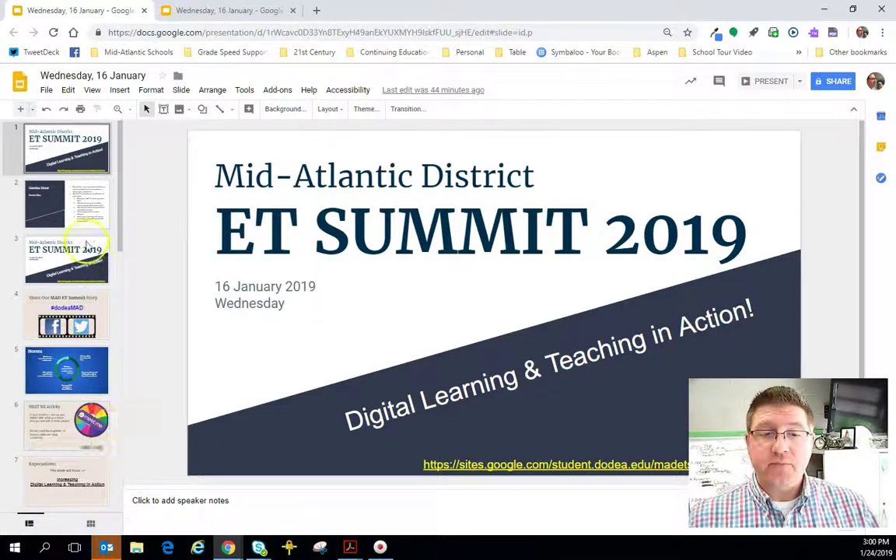
{"action": "left_click", "coordinate": [69, 201]}
{"action": "left_click", "coordinate": [91, 274]}
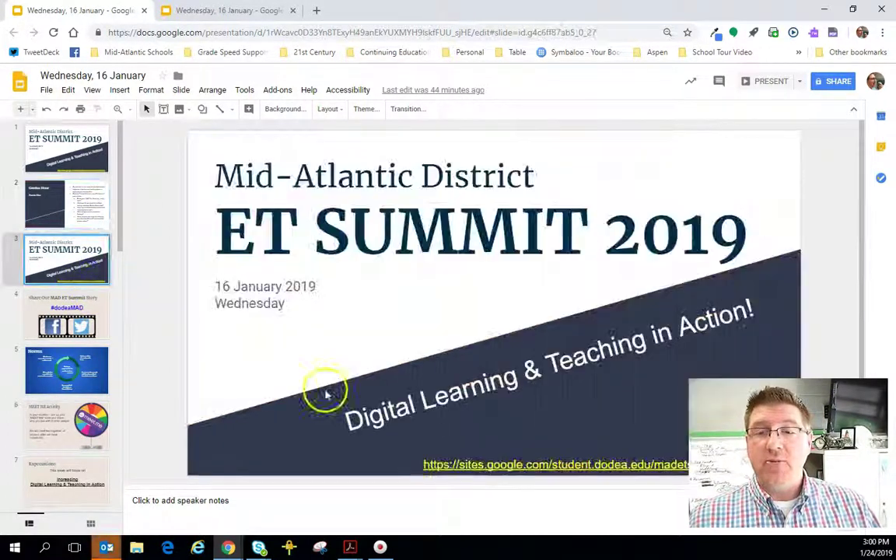
{"action": "left_click", "coordinate": [492, 465]}
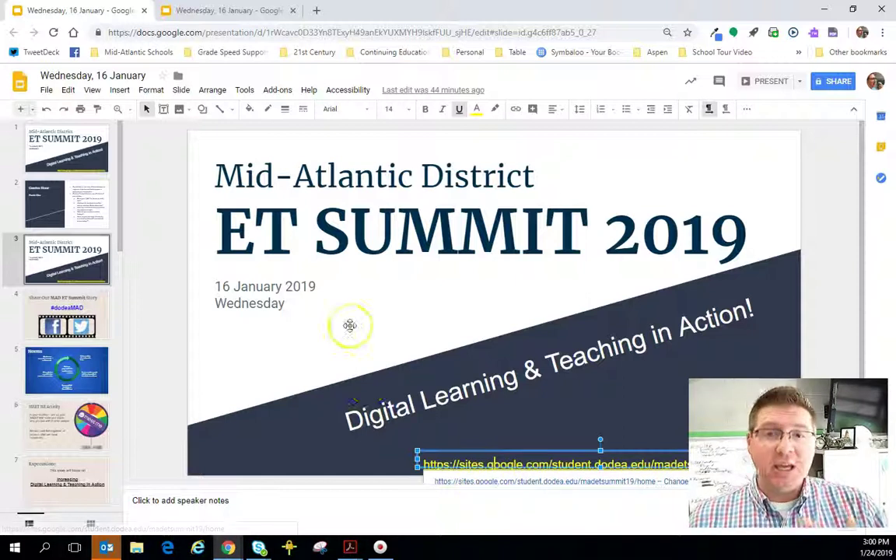
{"action": "left_click", "coordinate": [167, 226]}
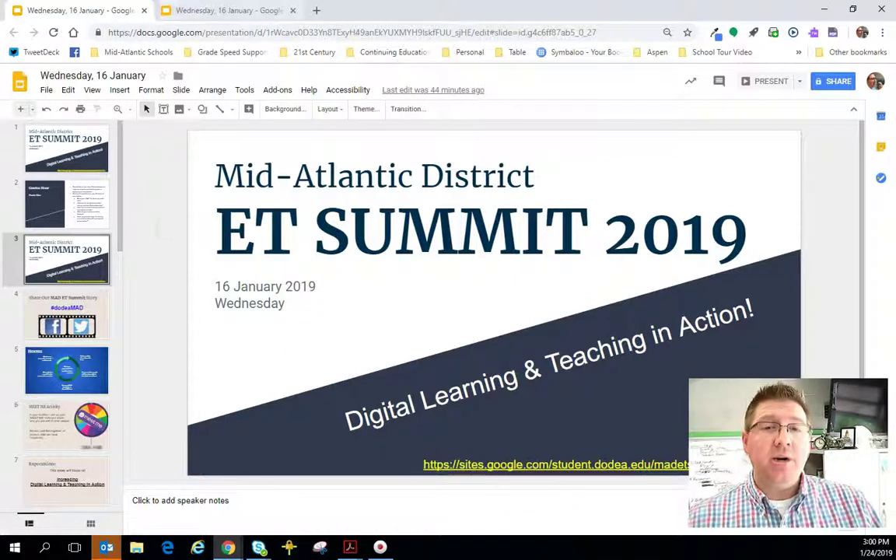
{"action": "key", "text": "ctrl+Tab"}
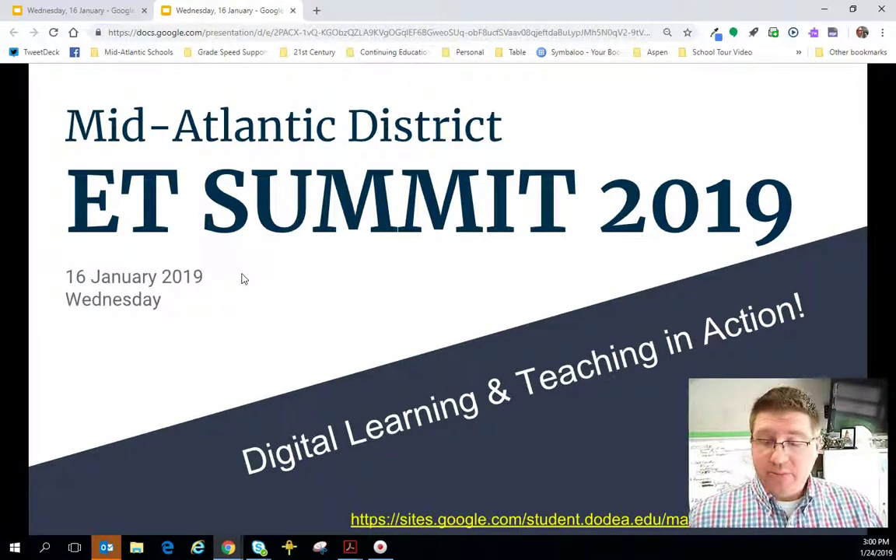
Step: Page through the published title slide, open its summit website link, then go back to the editor
{"action": "key", "text": "Right"}
{"action": "key", "text": "Left"}
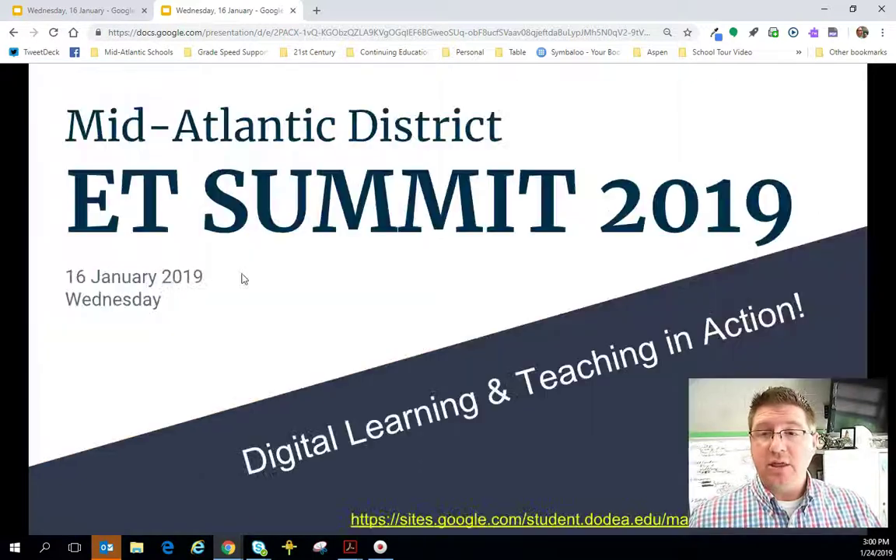
{"action": "left_click", "coordinate": [480, 519]}
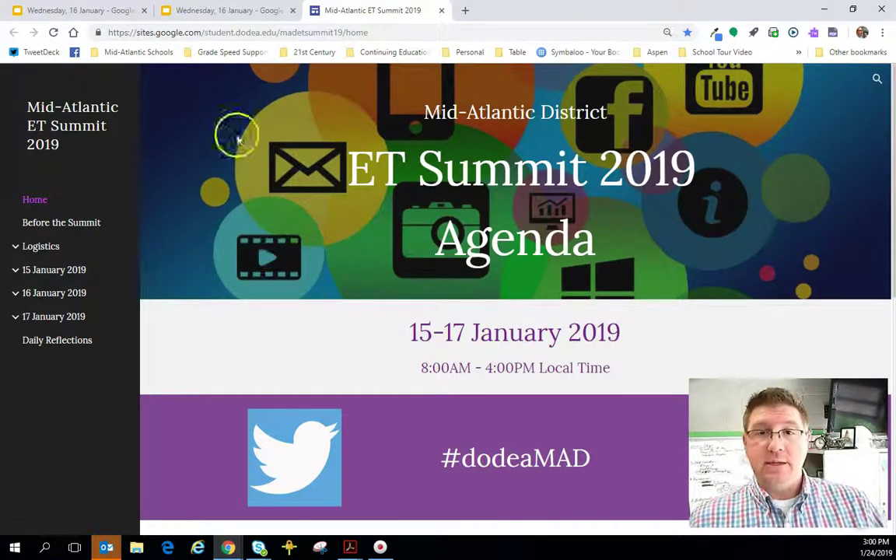
{"action": "left_click", "coordinate": [222, 14]}
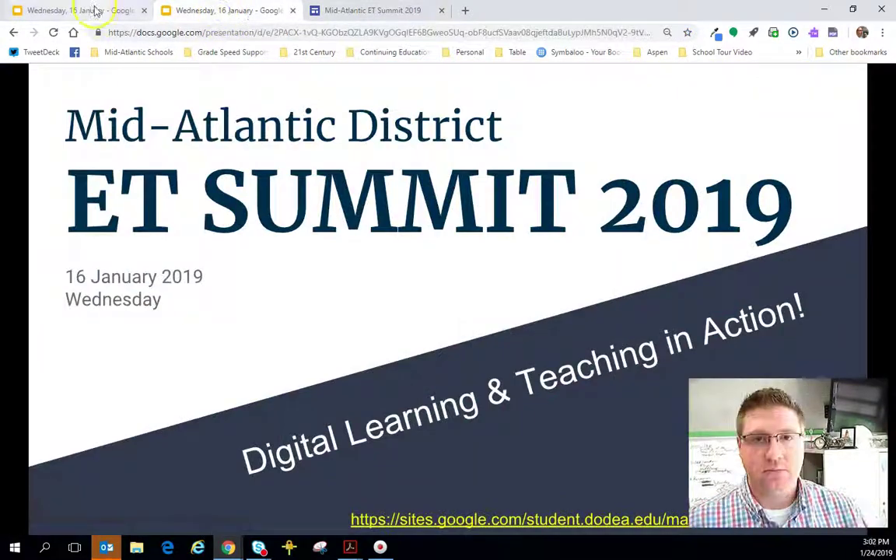
{"action": "left_click", "coordinate": [85, 10]}
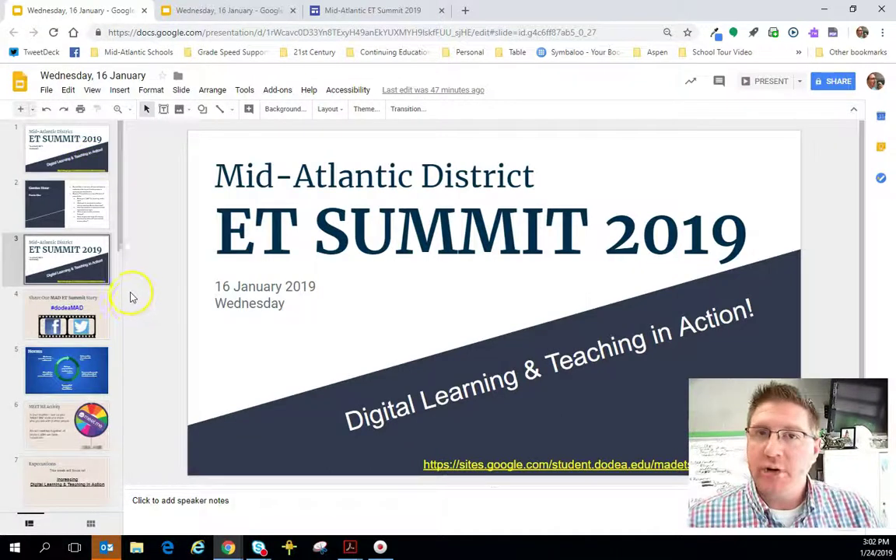
Step: In File > Publish to the web, set slides to auto-advance every minute
{"action": "left_click", "coordinate": [46, 91]}
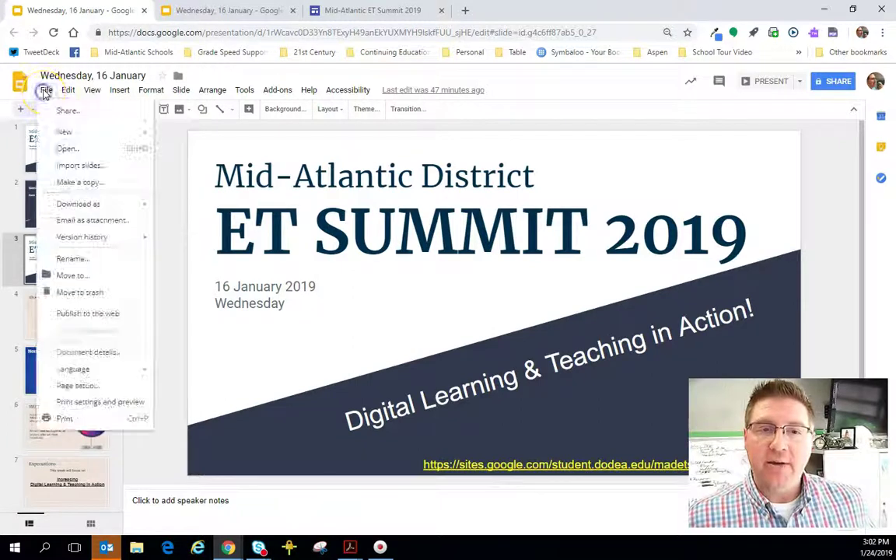
{"action": "left_click", "coordinate": [85, 313]}
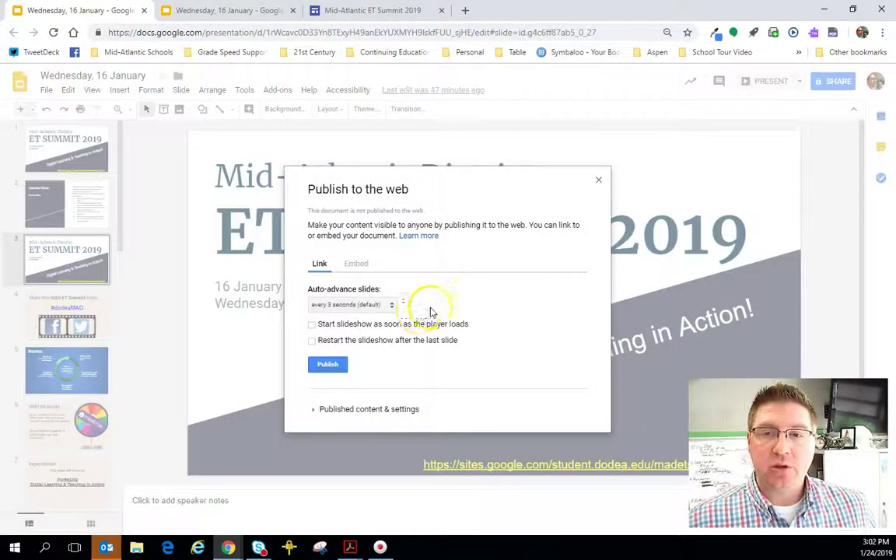
{"action": "left_click", "coordinate": [385, 309]}
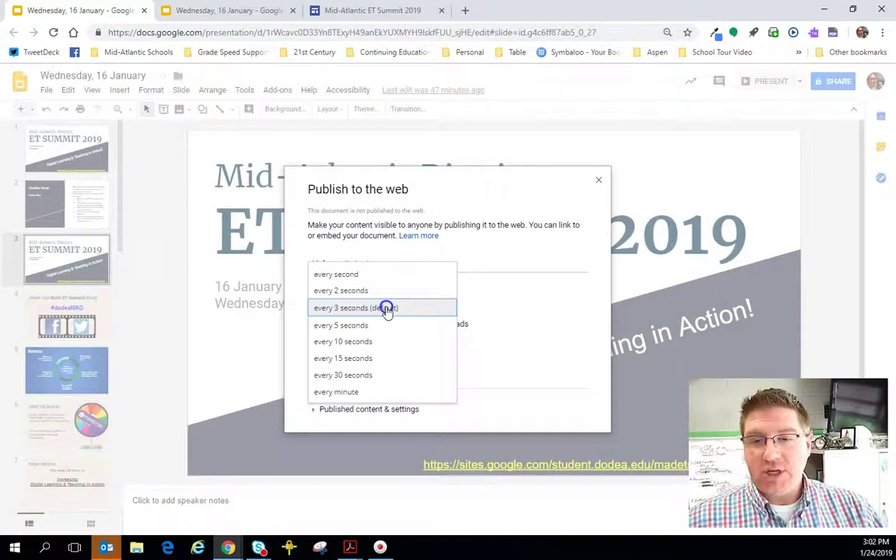
{"action": "left_click", "coordinate": [375, 392]}
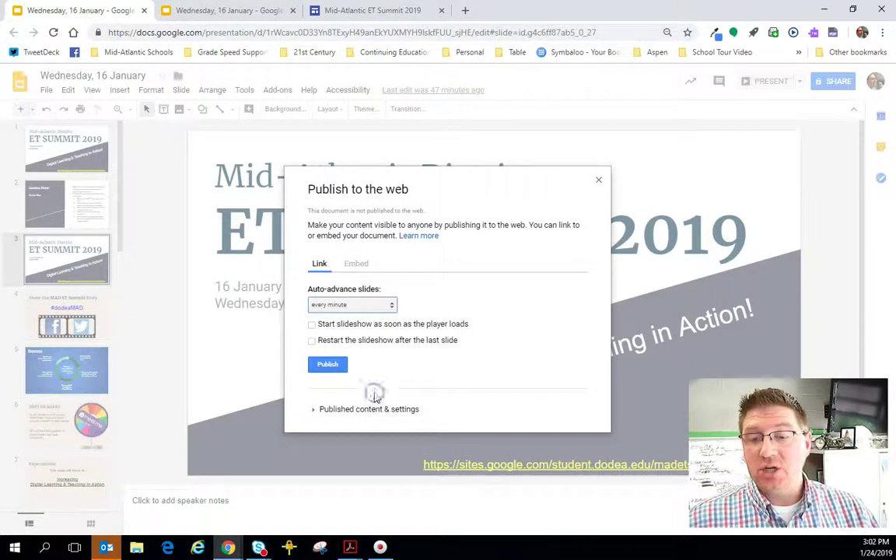
Step: Publish the deck, confirm publishing, and close the publish settings
{"action": "left_click", "coordinate": [330, 364]}
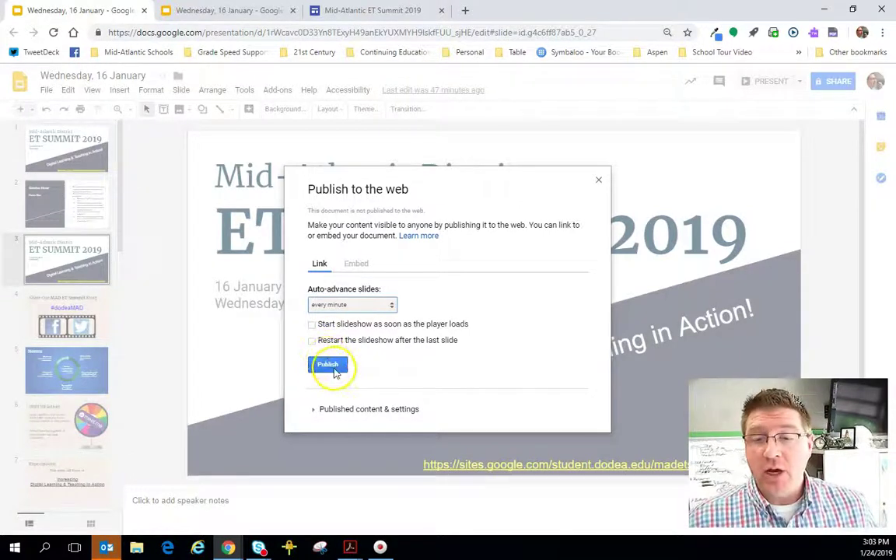
{"action": "left_click", "coordinate": [328, 367]}
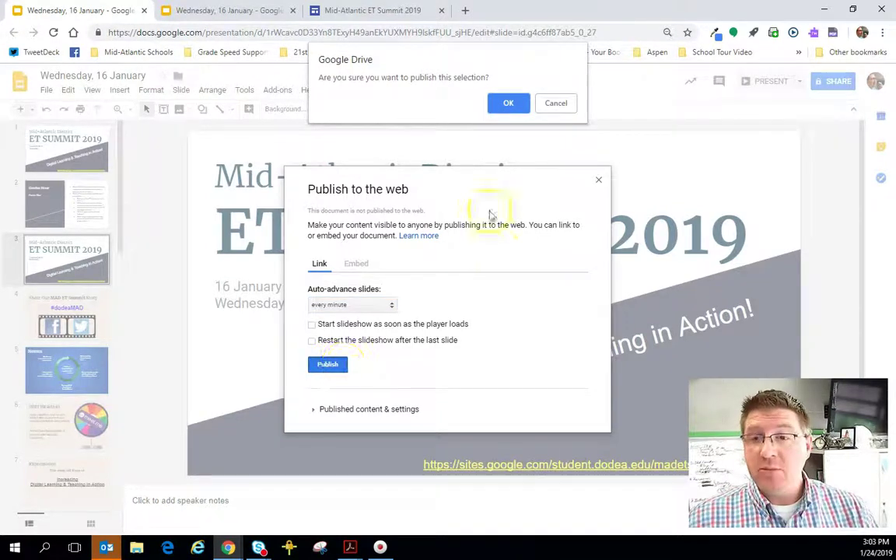
{"action": "left_click", "coordinate": [512, 111]}
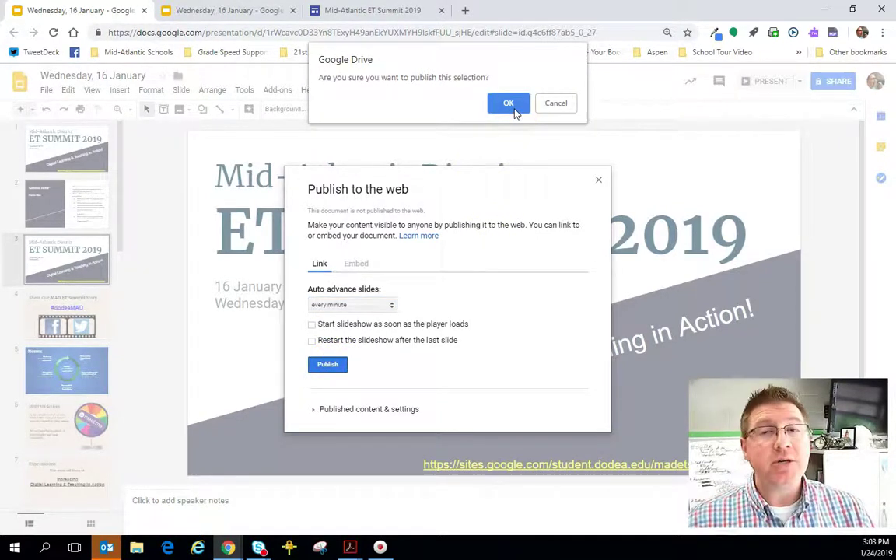
{"action": "left_click", "coordinate": [512, 105]}
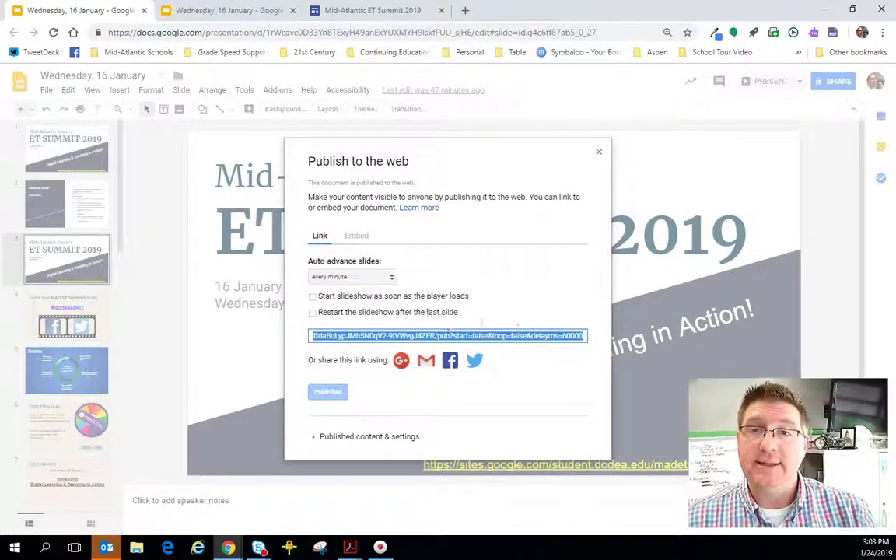
{"action": "left_click", "coordinate": [599, 152]}
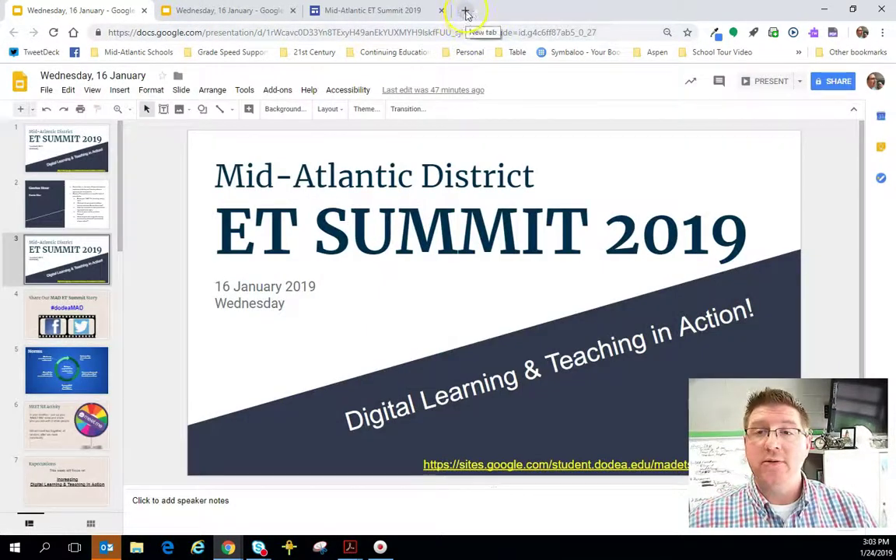
Step: Load the pasted published deck link in a new tab, then return to the editor
{"action": "left_click", "coordinate": [465, 11]}
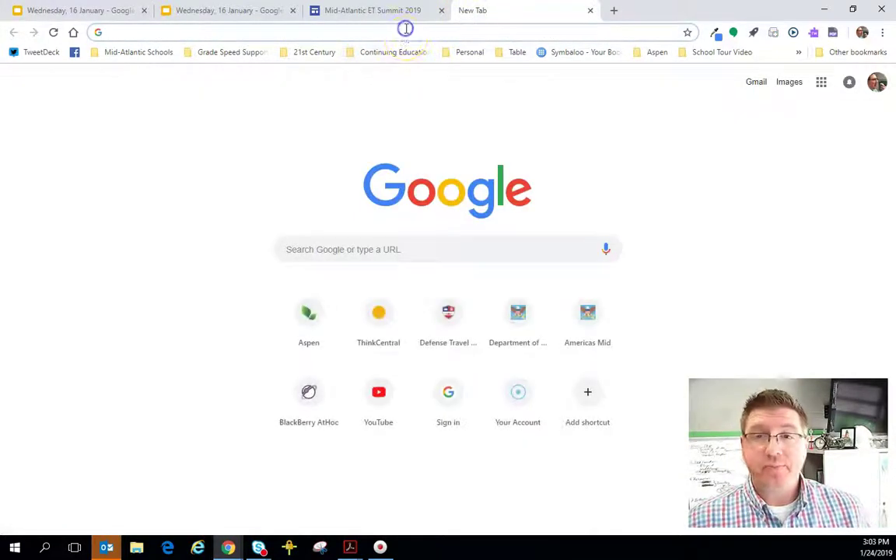
{"action": "key", "text": "ctrl+v"}
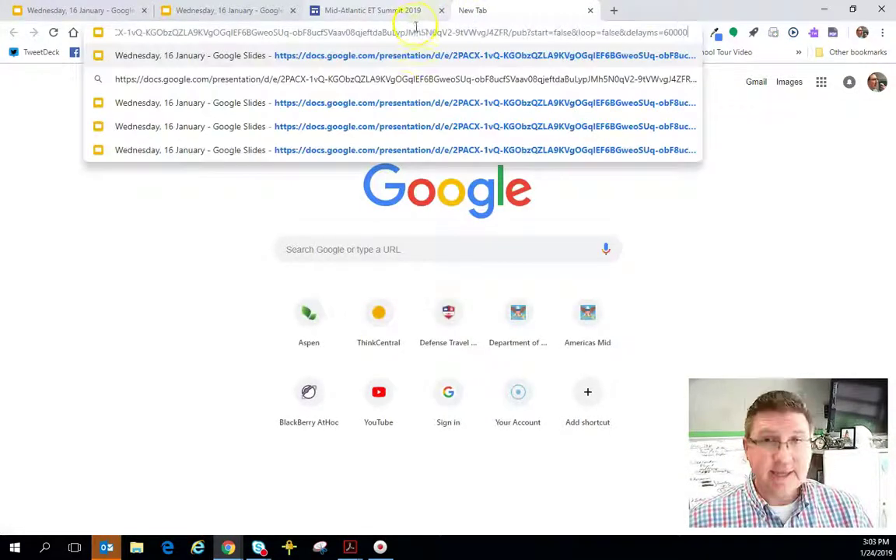
{"action": "left_click", "coordinate": [404, 80]}
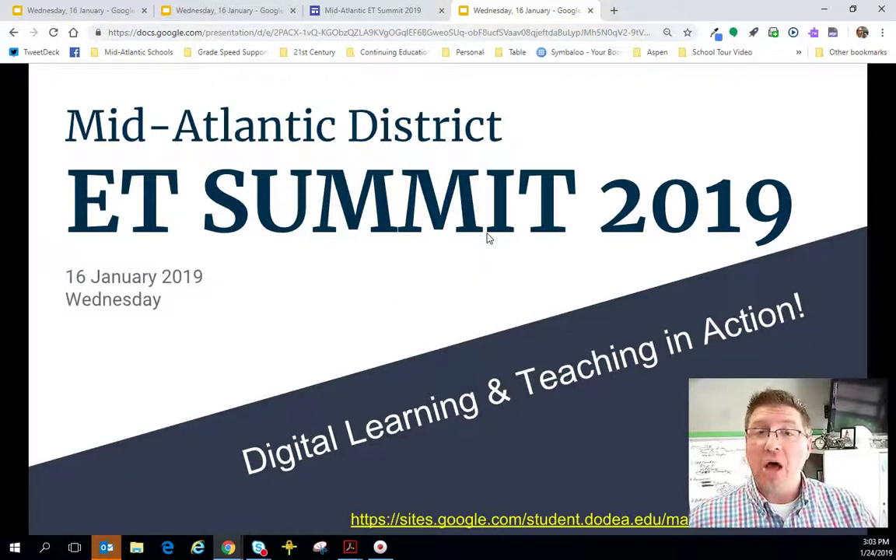
{"action": "left_click", "coordinate": [74, 10]}
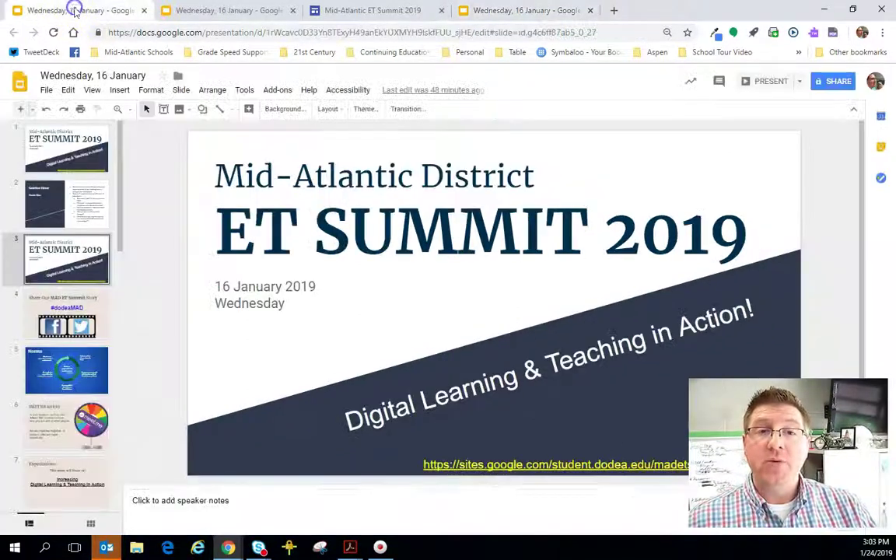
Step: Draw a grey rectangle left of #dodeaMAD on slide 4, then view the published tab
{"action": "left_click", "coordinate": [105, 303]}
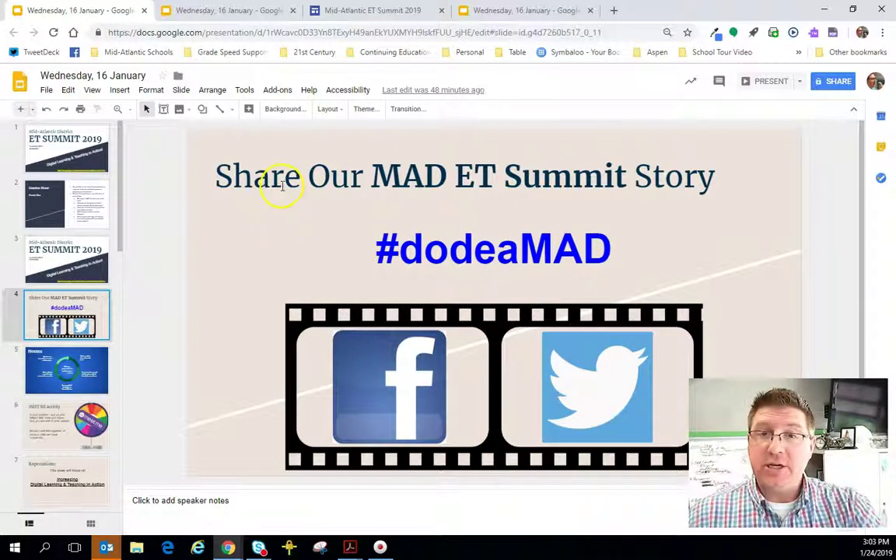
{"action": "left_click", "coordinate": [202, 109]}
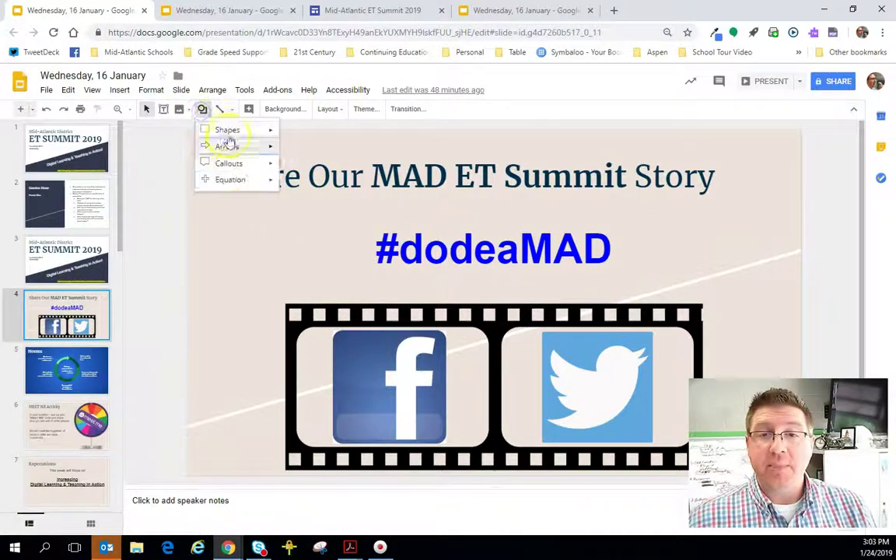
{"action": "mouse_move", "coordinate": [225, 132]}
{"action": "left_click", "coordinate": [290, 133]}
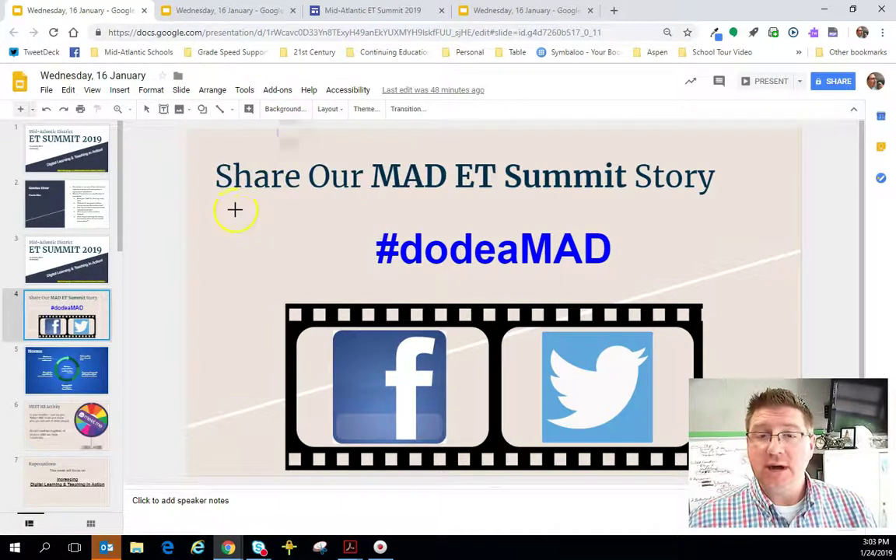
{"action": "left_click_drag", "start_coordinate": [235, 209], "coordinate": [306, 269]}
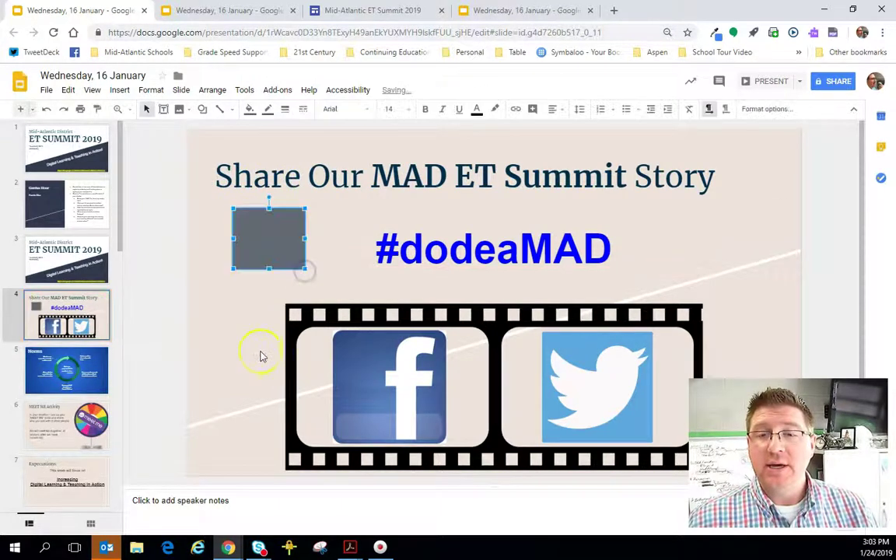
{"action": "left_click", "coordinate": [140, 278]}
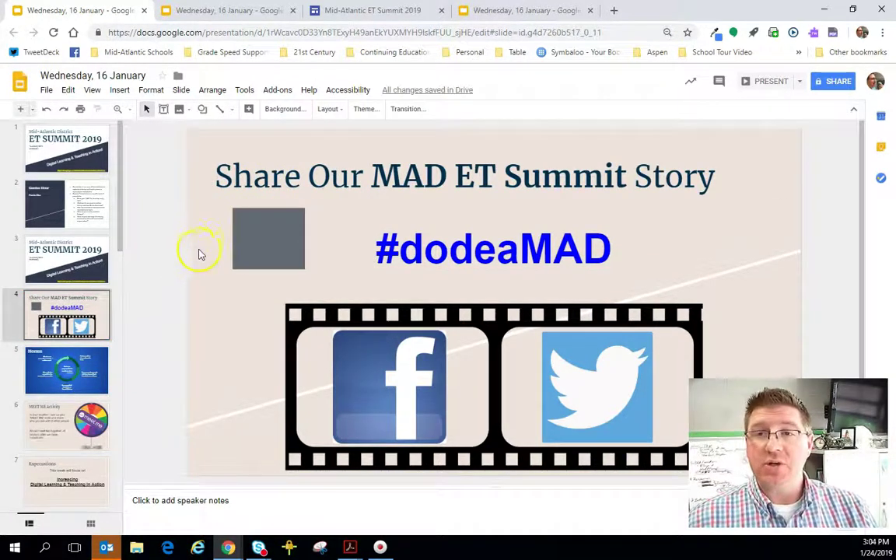
{"action": "left_click", "coordinate": [509, 11]}
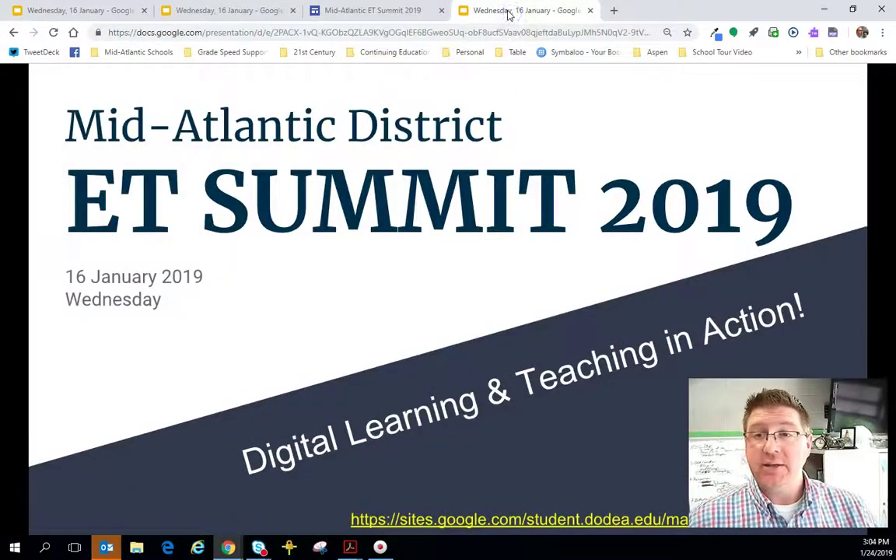
Step: Reload the published deck on the Share Our MAD slide to show the rectangle, then return to the editor
{"action": "left_click", "coordinate": [475, 181]}
{"action": "key", "text": "Left"}
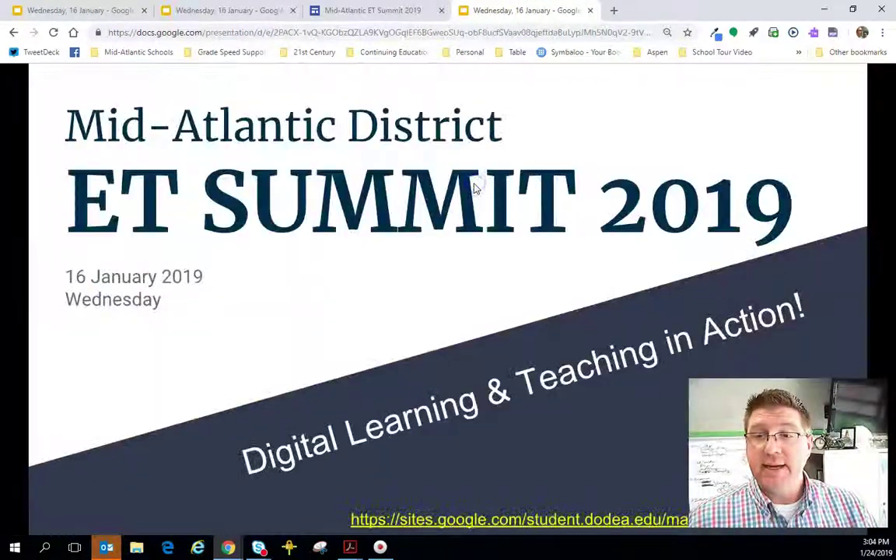
{"action": "left_click", "coordinate": [476, 186]}
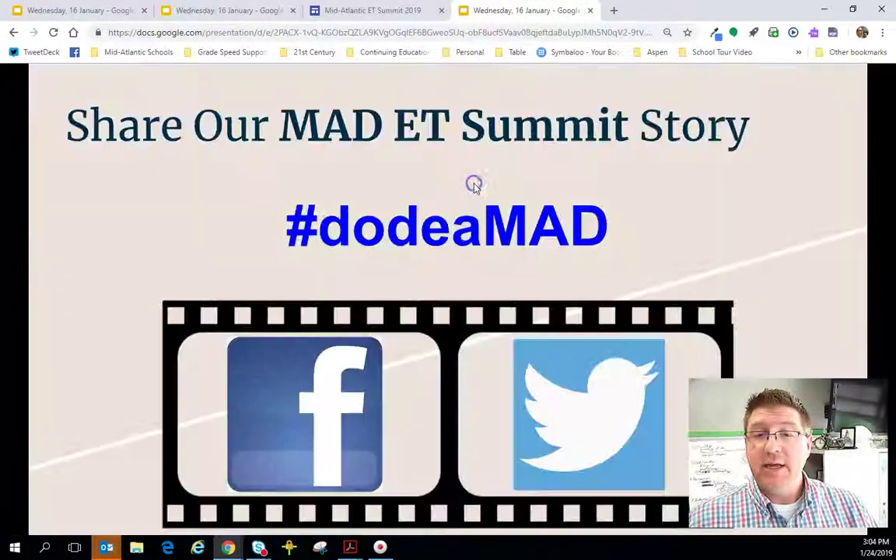
{"action": "left_click", "coordinate": [55, 34]}
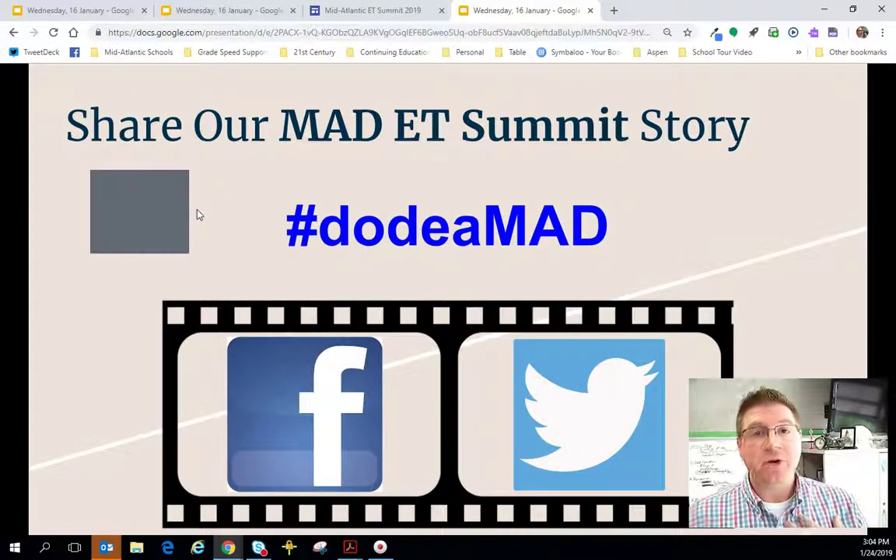
{"action": "left_click", "coordinate": [88, 19]}
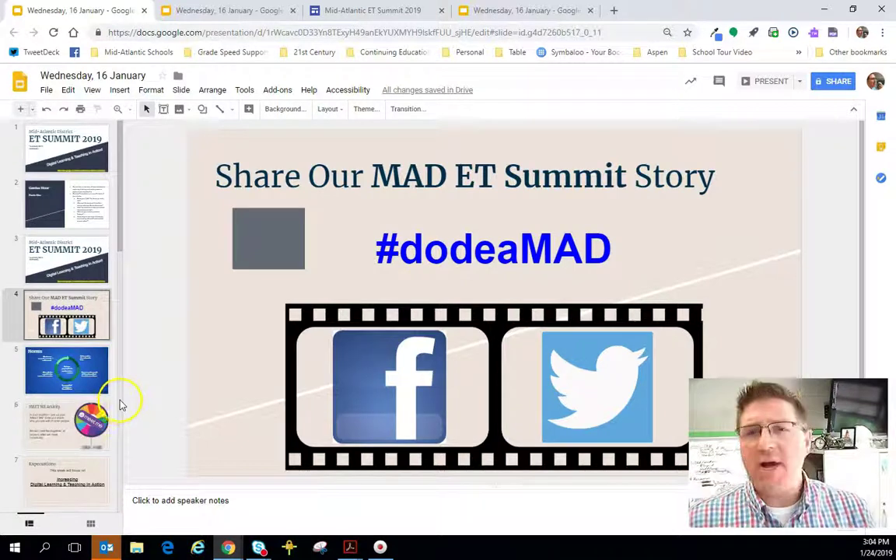
Step: Advance the other published view to the Leadership Message slide and play its embedded video
{"action": "scroll", "coordinate": [85, 327], "scroll_direction": "down", "scroll_amount": 3}
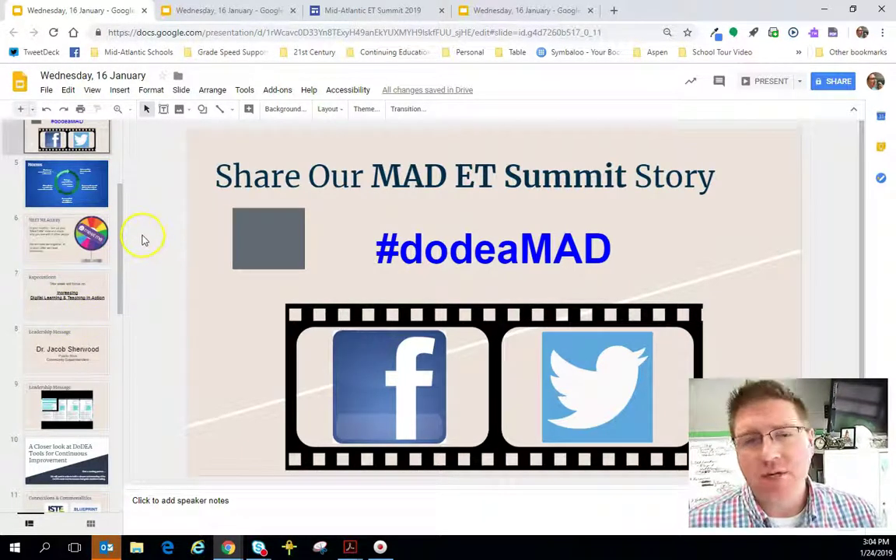
{"action": "left_click", "coordinate": [194, 16]}
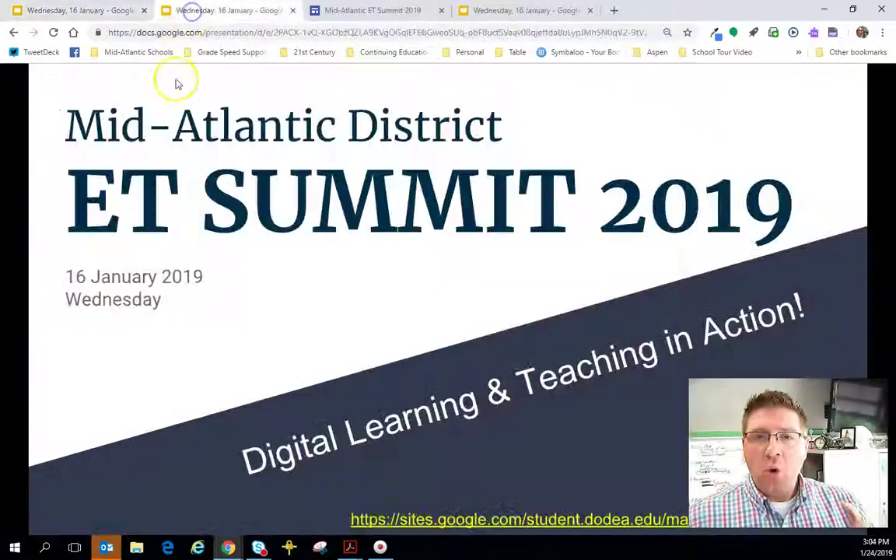
{"action": "left_click", "coordinate": [346, 321]}
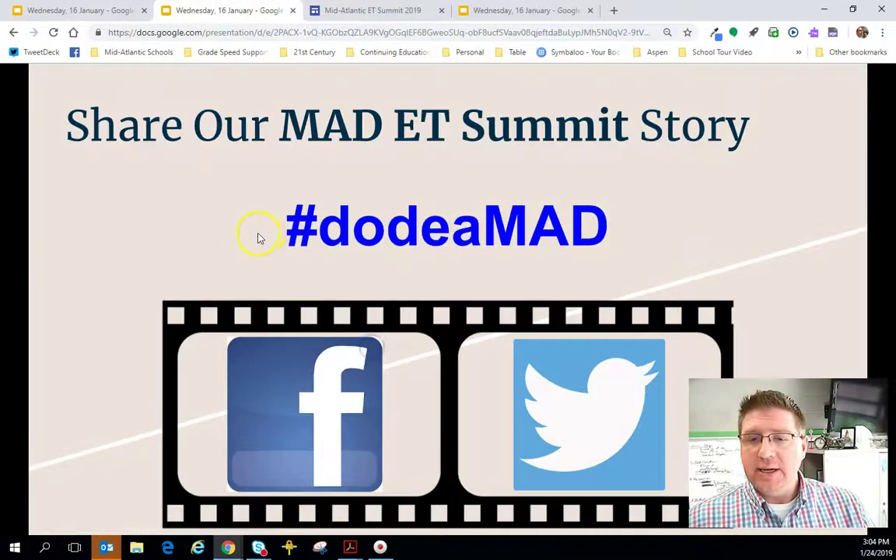
{"action": "left_click", "coordinate": [200, 266]}
{"action": "left_click", "coordinate": [207, 265]}
{"action": "left_click", "coordinate": [206, 267]}
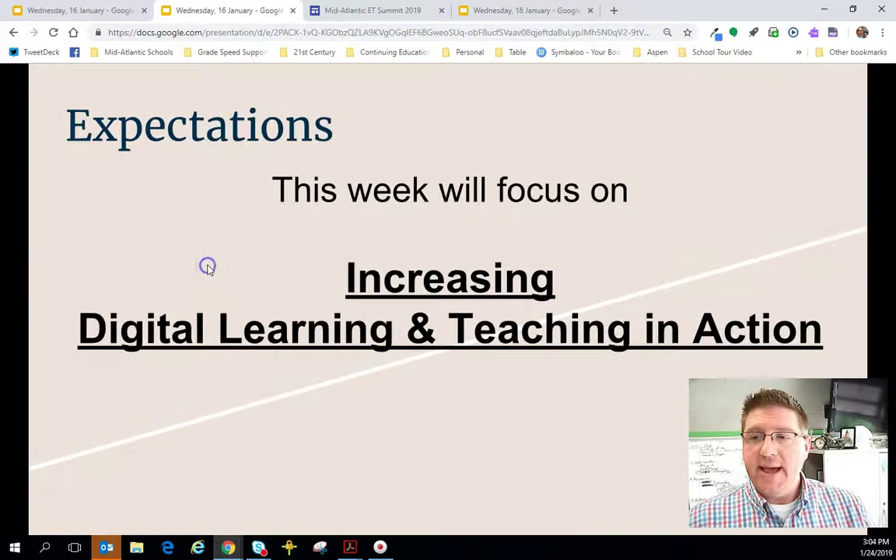
{"action": "left_click", "coordinate": [269, 331]}
{"action": "left_click", "coordinate": [266, 333]}
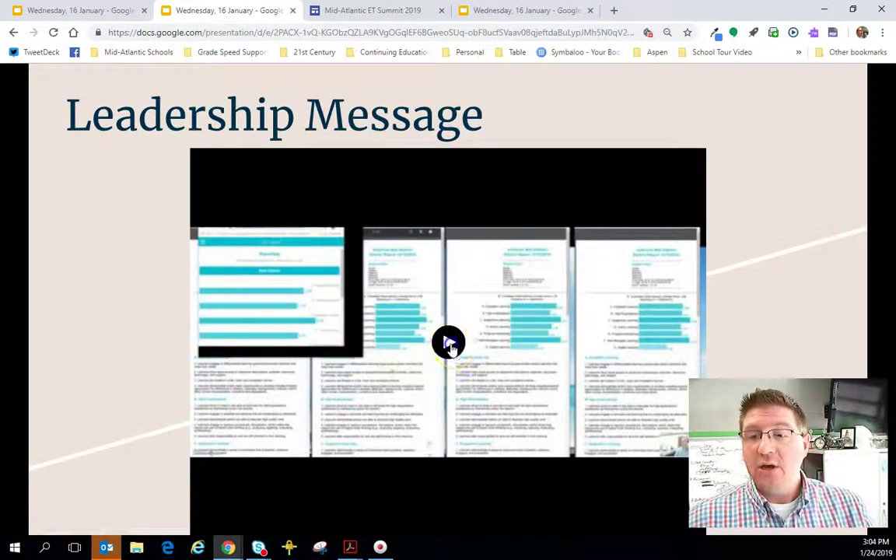
{"action": "left_click", "coordinate": [419, 367]}
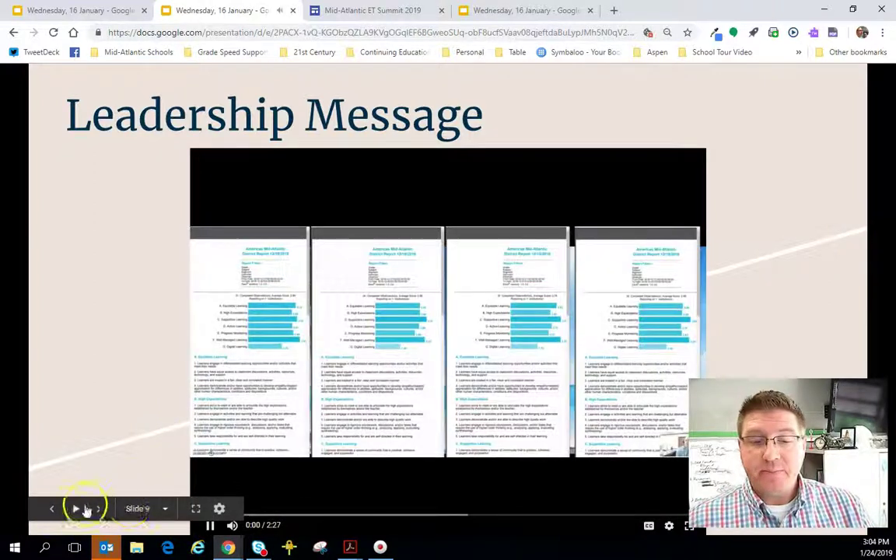
Step: Skip to the Connections & Commonalities slide and open its MAD ET Team Drive link
{"action": "left_click", "coordinate": [126, 395]}
{"action": "left_click", "coordinate": [127, 395]}
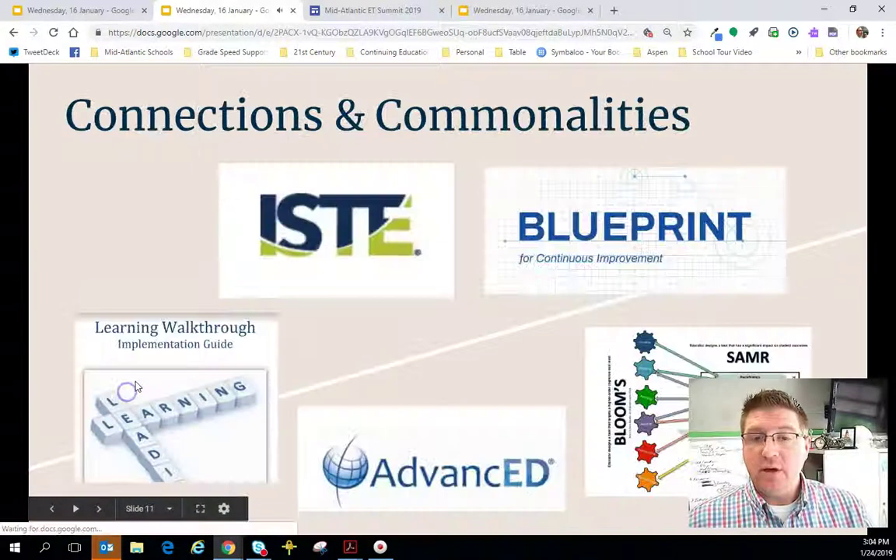
{"action": "left_click", "coordinate": [233, 343]}
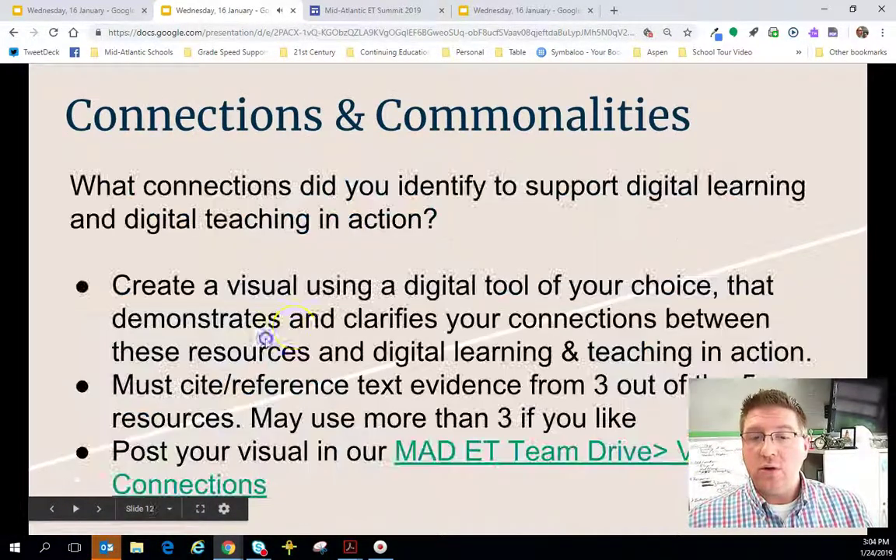
{"action": "left_click", "coordinate": [432, 455]}
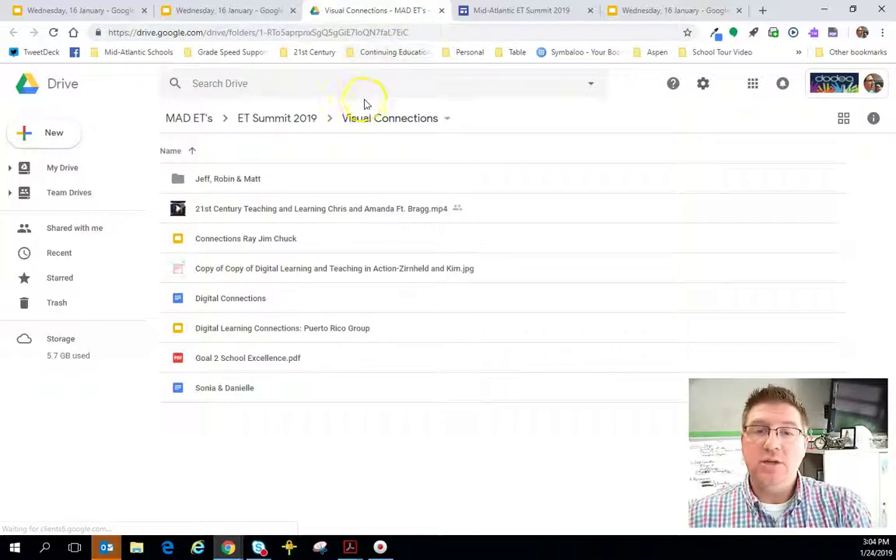
{"action": "left_click", "coordinate": [237, 13]}
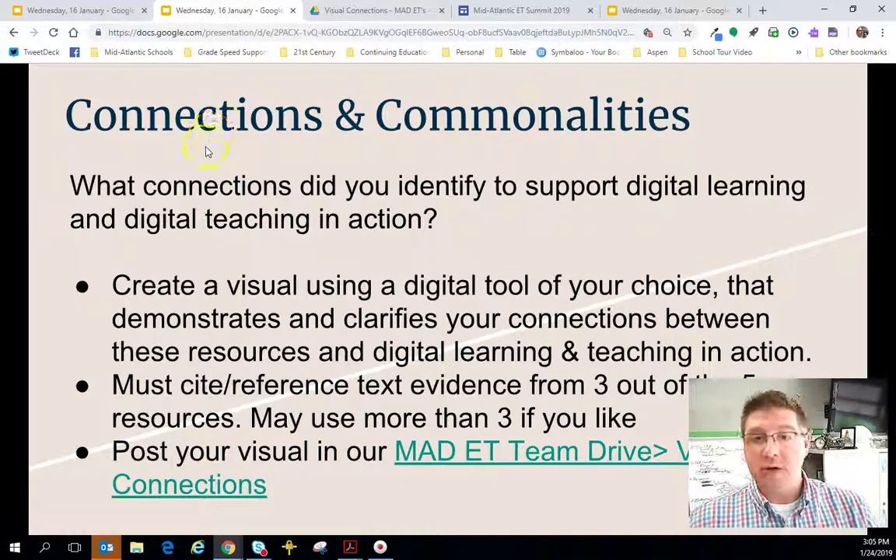